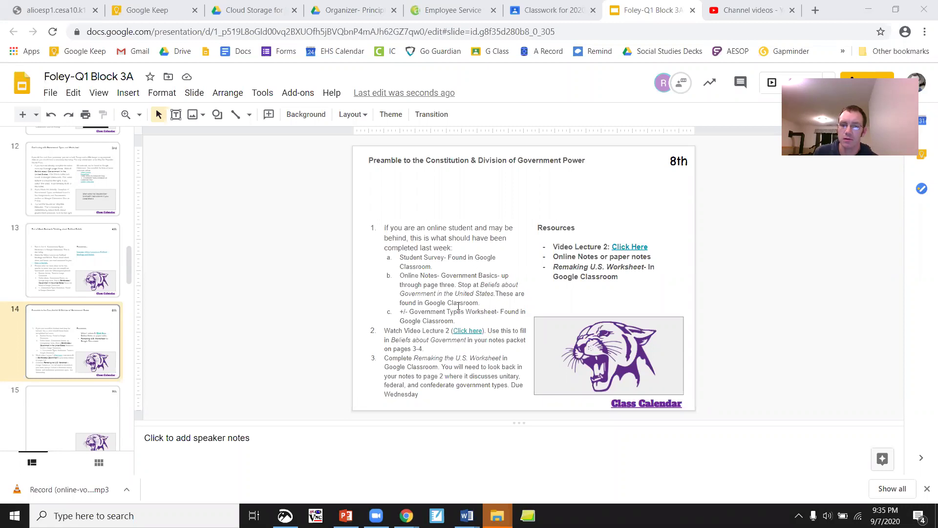
Step: Highlight instruction 1 with its sub-items, then reveal the Video Lecture 2 'Click here' link popup
drag(460, 324, 402, 247)
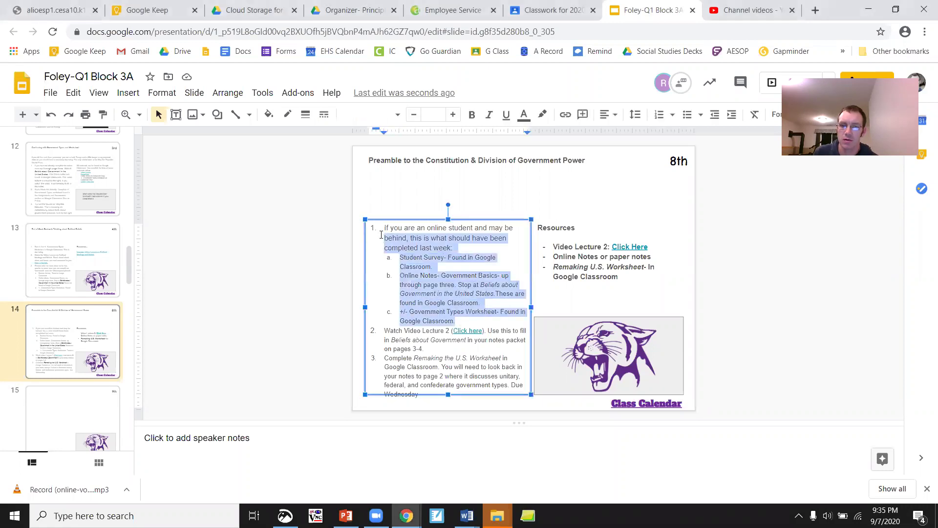
click(427, 266)
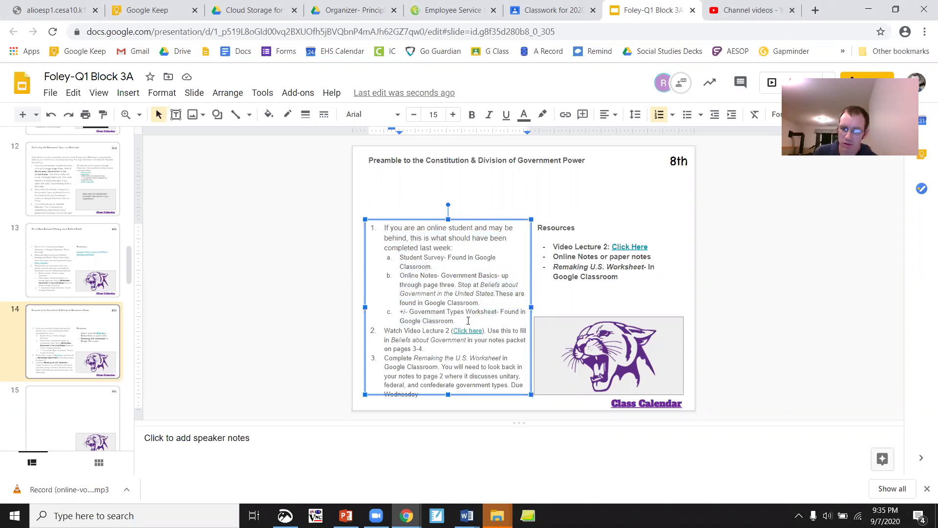
click(470, 330)
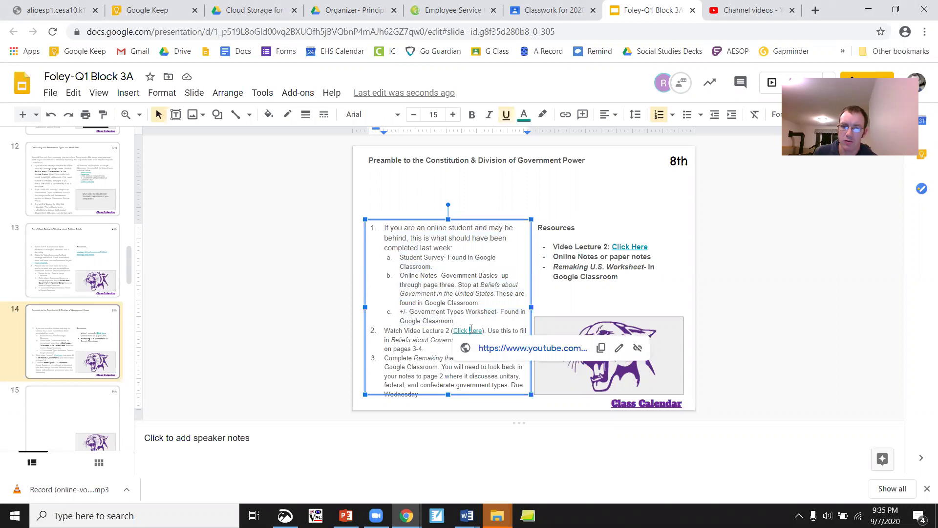
Step: Follow the link to the Government Basics Part 2 video on YouTube and pause playback
click(499, 349)
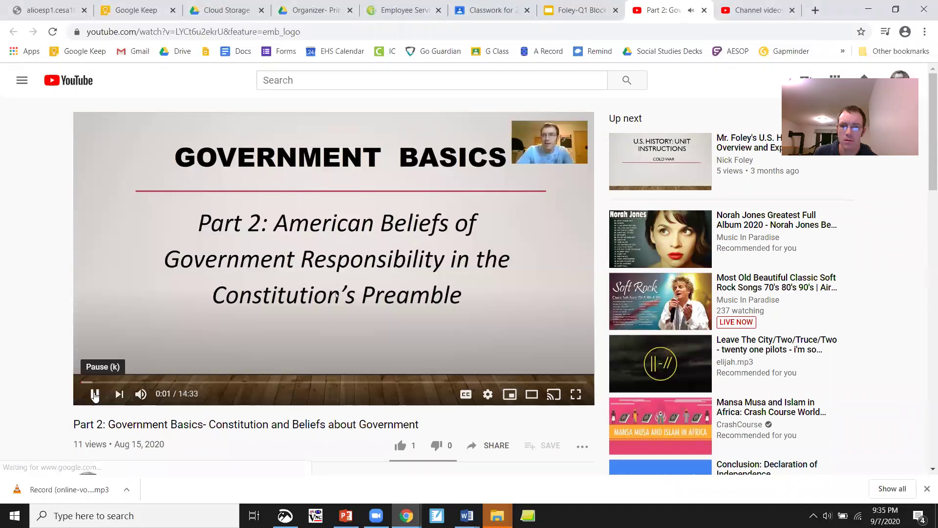
click(95, 395)
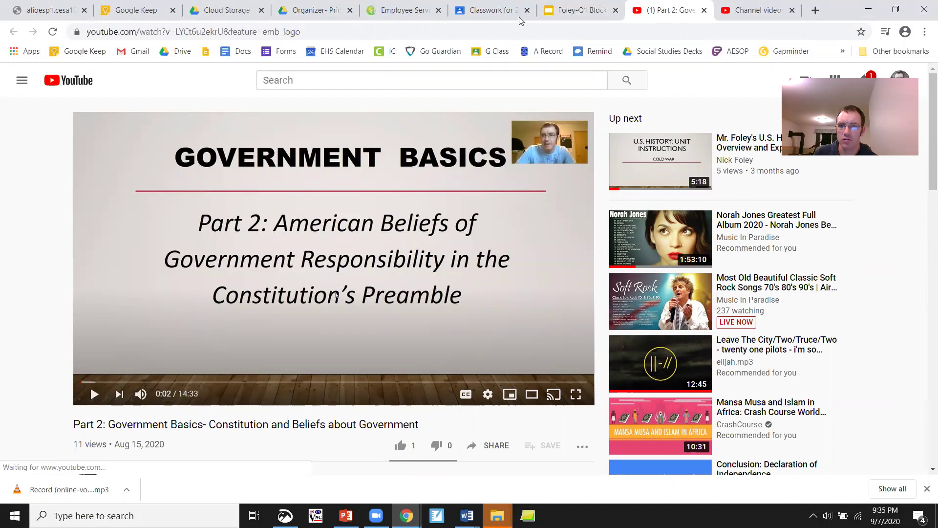
click(572, 10)
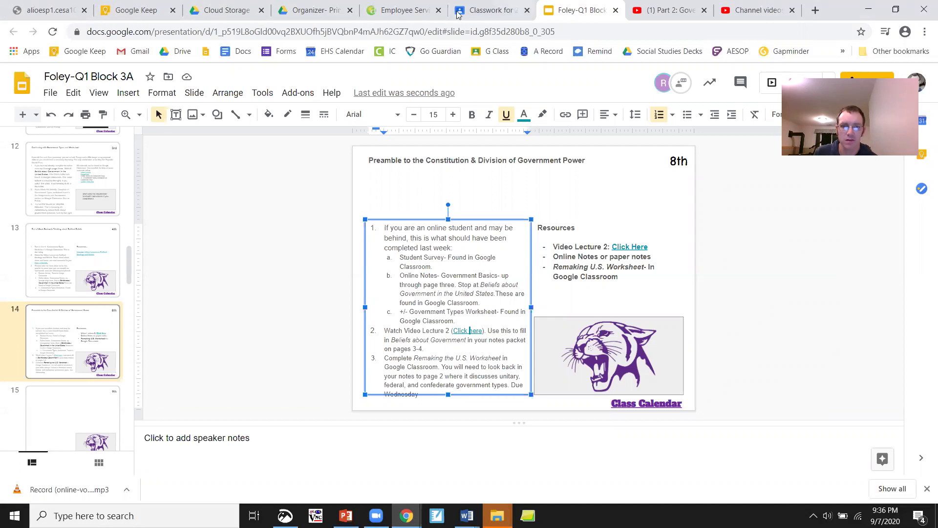
Step: From Classroom's Classwork page, expand Online Notes: Government Basics and load its attached notes document
click(488, 9)
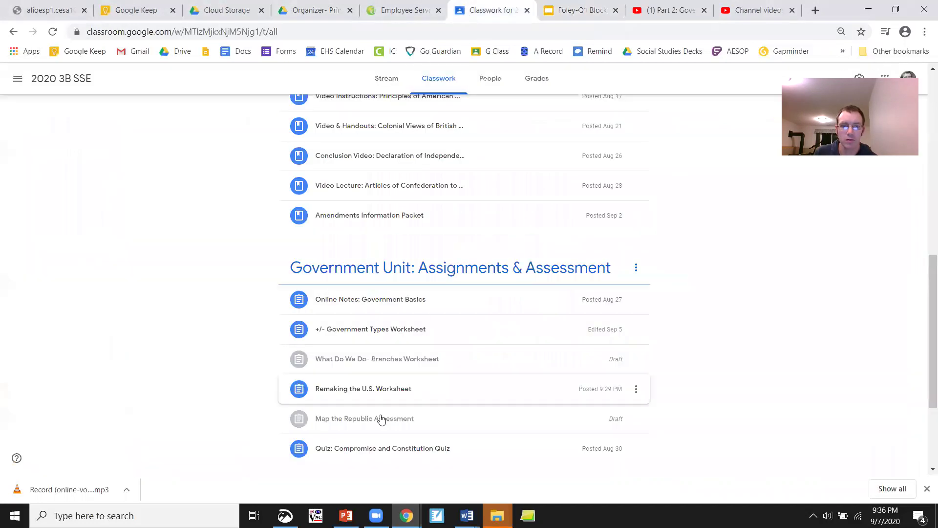
click(402, 300)
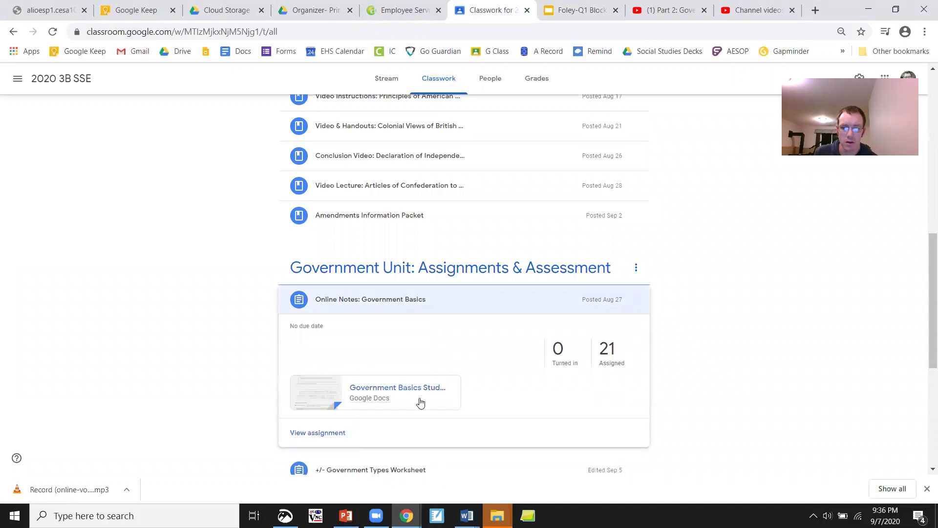
click(366, 395)
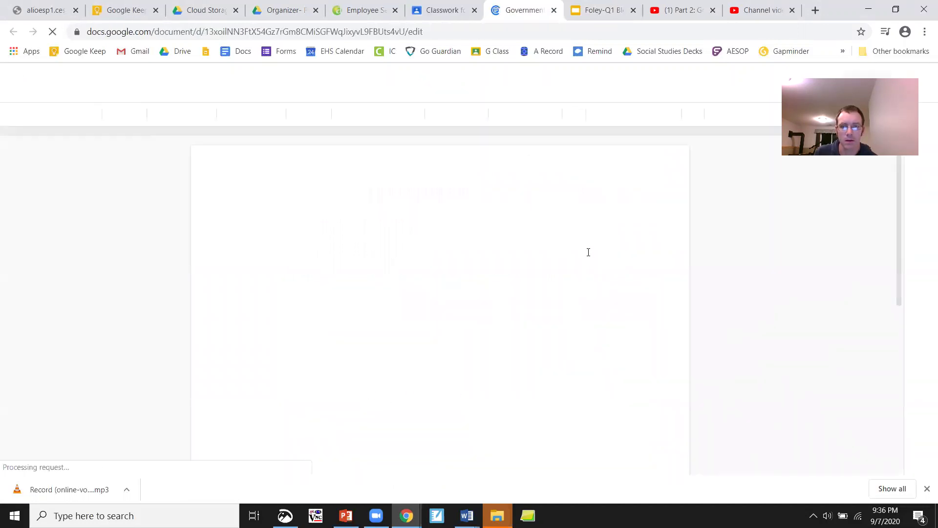
scroll(615, 217, down, 3)
scroll(614, 218, down, 3)
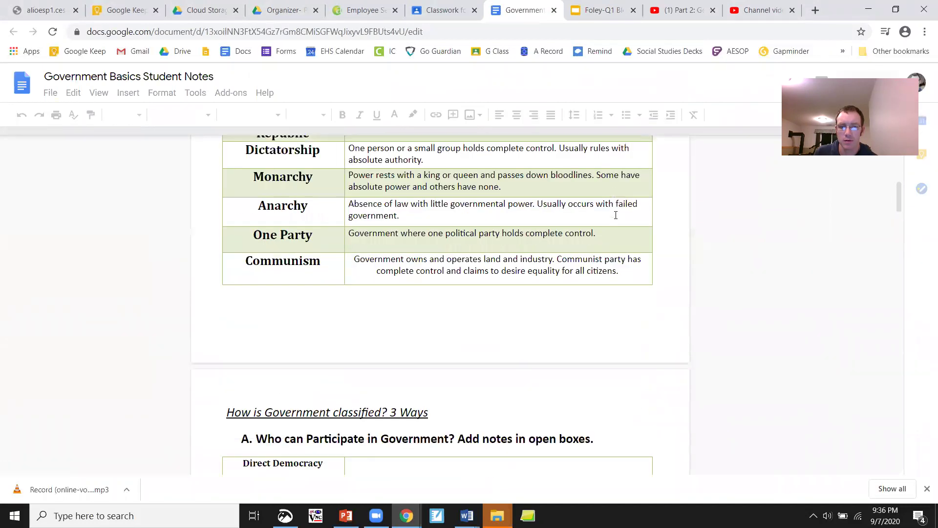
scroll(568, 234, down, 5)
scroll(568, 234, down, 5)
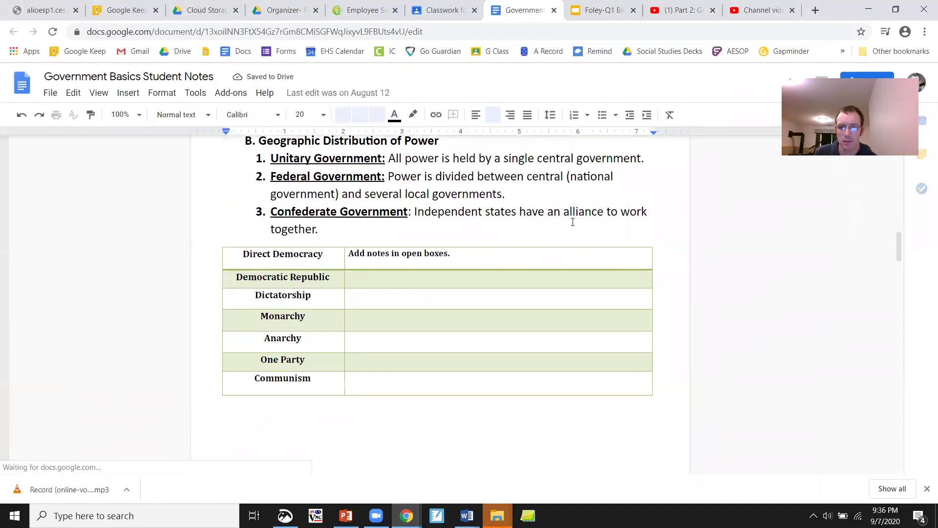
scroll(568, 227, down, 5)
scroll(571, 219, down, 5)
scroll(573, 216, down, 2)
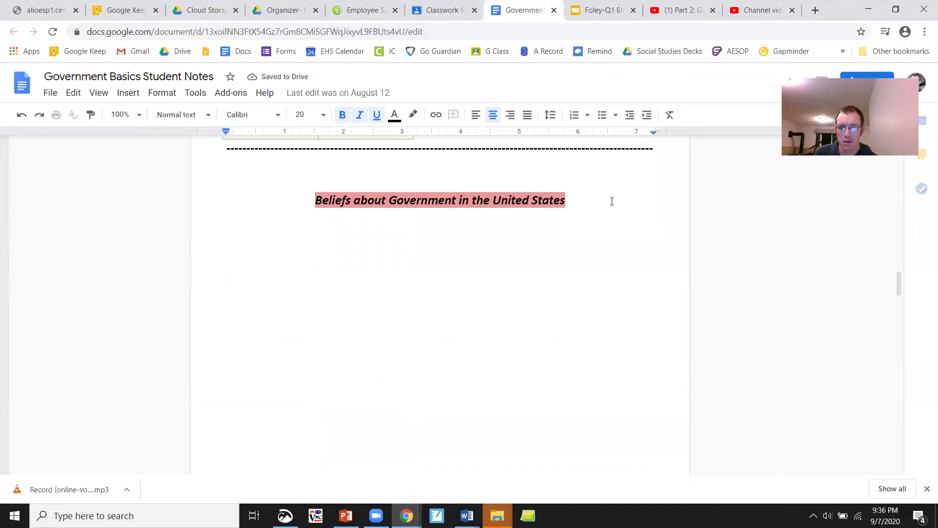
scroll(611, 201, down, 1)
scroll(341, 171, down, 1)
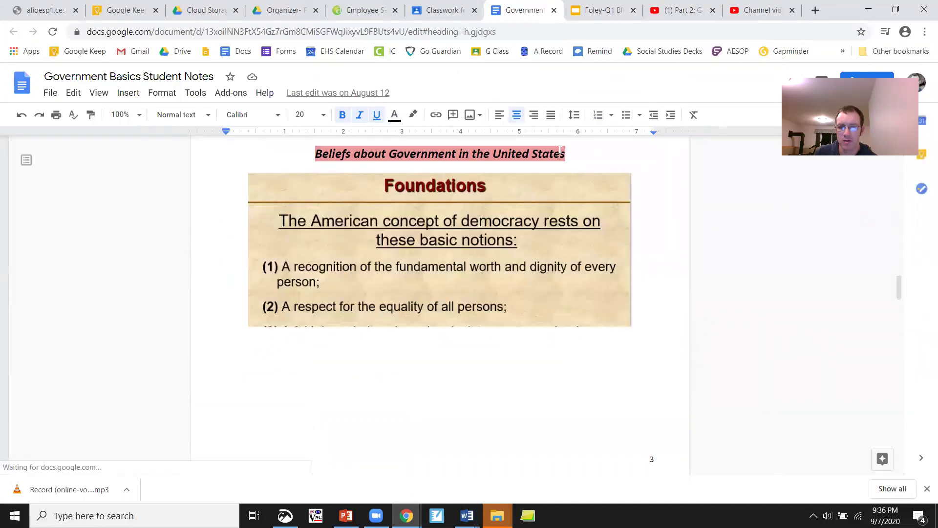
scroll(576, 272, down, 1)
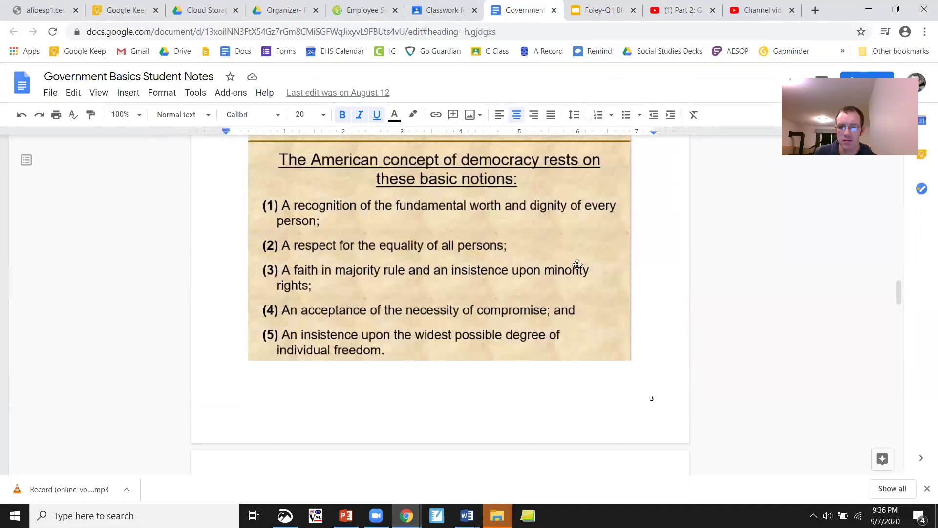
scroll(576, 264, down, 3)
scroll(565, 293, down, 1)
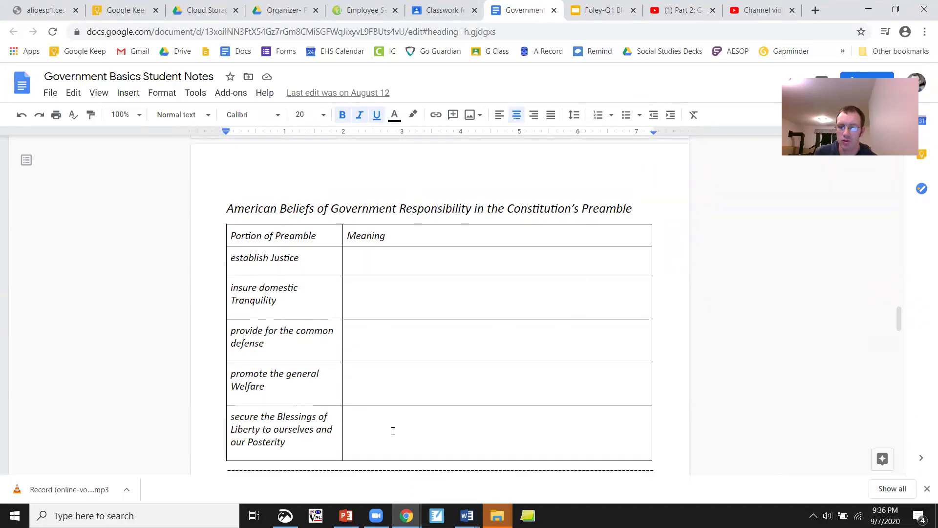
Step: Step through the empty Meaning cells for establish Justice, domestic Tranquility and common defense
click(388, 271)
click(390, 299)
click(389, 352)
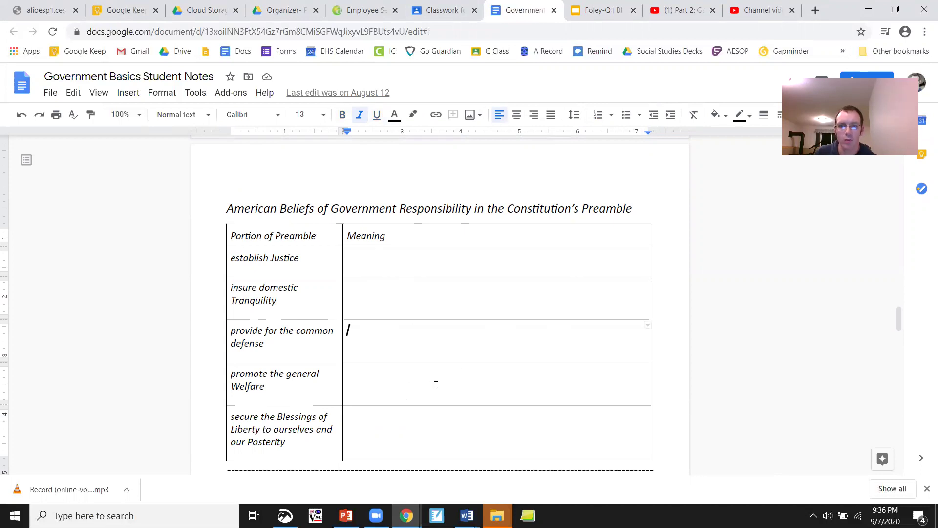
click(591, 10)
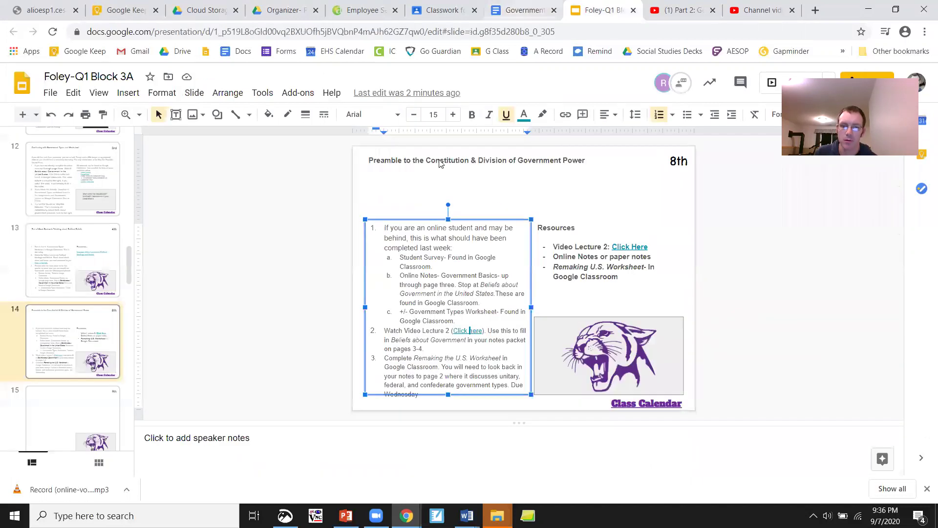
click(475, 377)
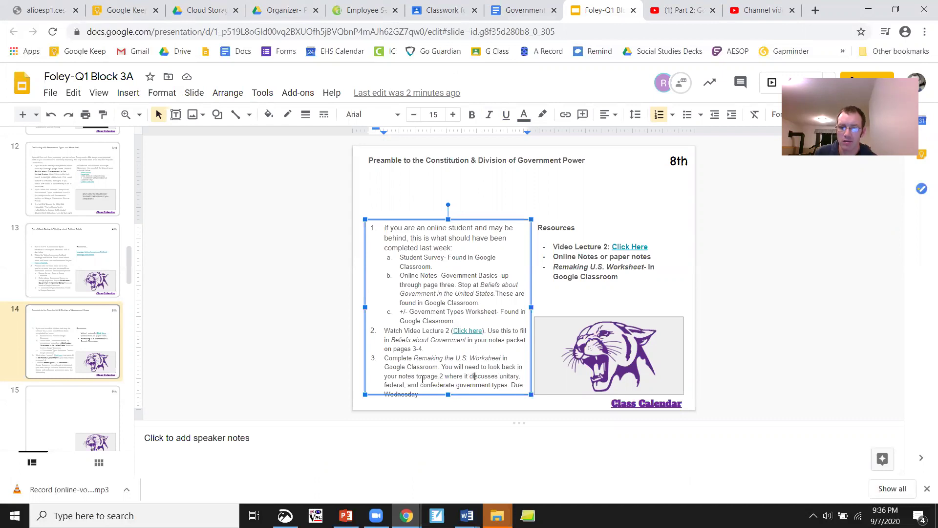
Step: Highlight the unitary, federal and confederate definitions under B. Geographic Distribution of Power
click(530, 9)
scroll(465, 346, up, 5)
scroll(465, 345, up, 5)
scroll(465, 345, up, 5)
scroll(466, 345, up, 5)
scroll(466, 345, up, 1)
scroll(440, 352, down, 2)
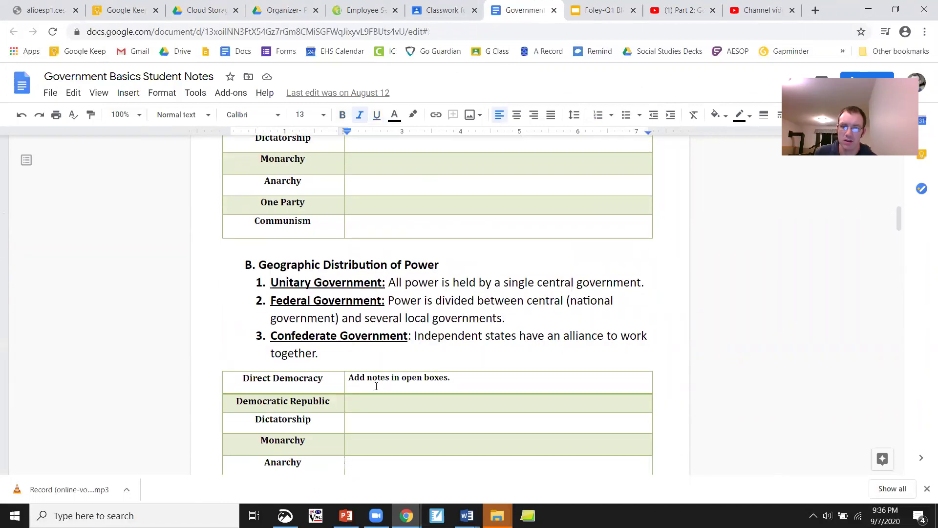
drag(324, 356, 261, 286)
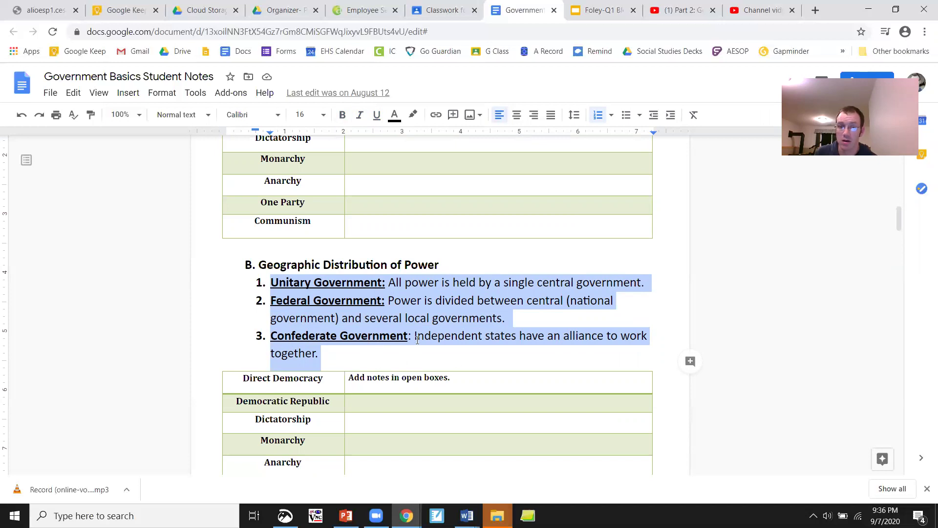
Step: Preview the Government Basics PowerPoint from the Video Lectures materials, then close the preview
click(438, 15)
scroll(480, 313, up, 1)
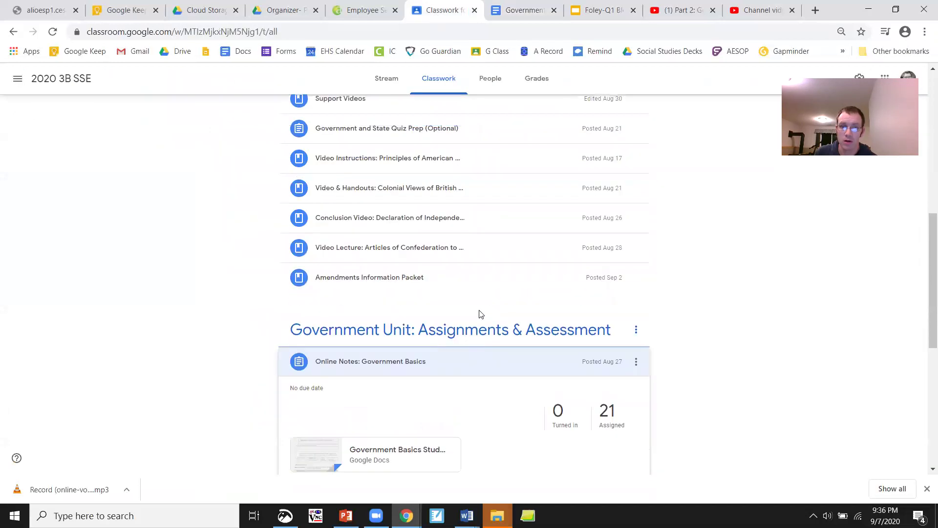
scroll(481, 314, up, 1)
click(404, 130)
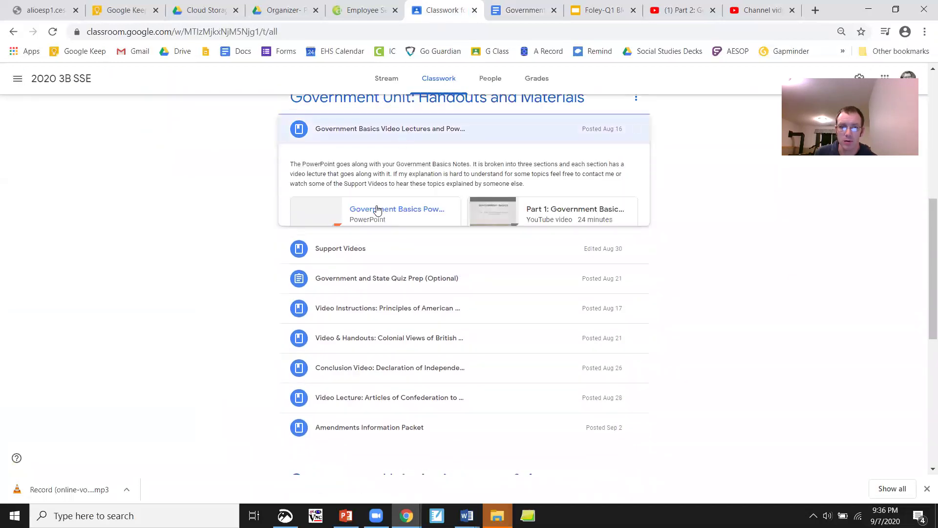
click(389, 215)
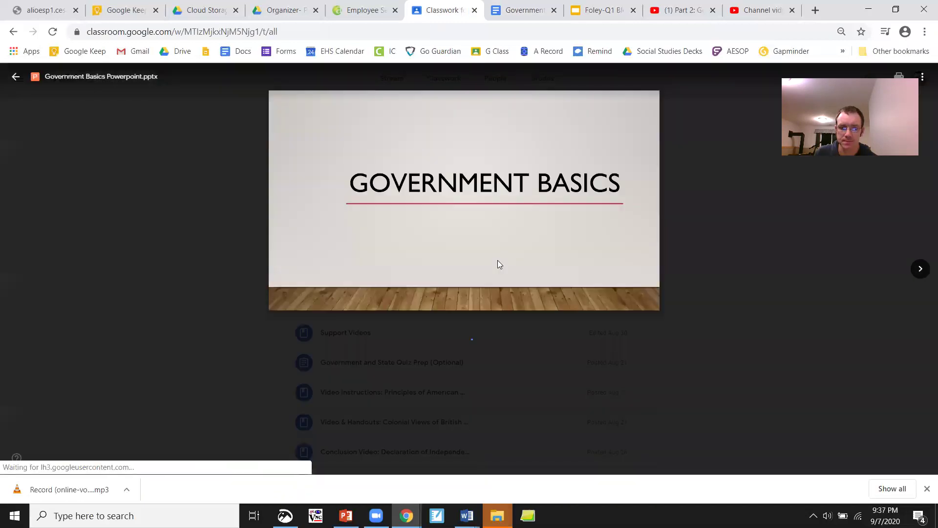
scroll(704, 305, down, 3)
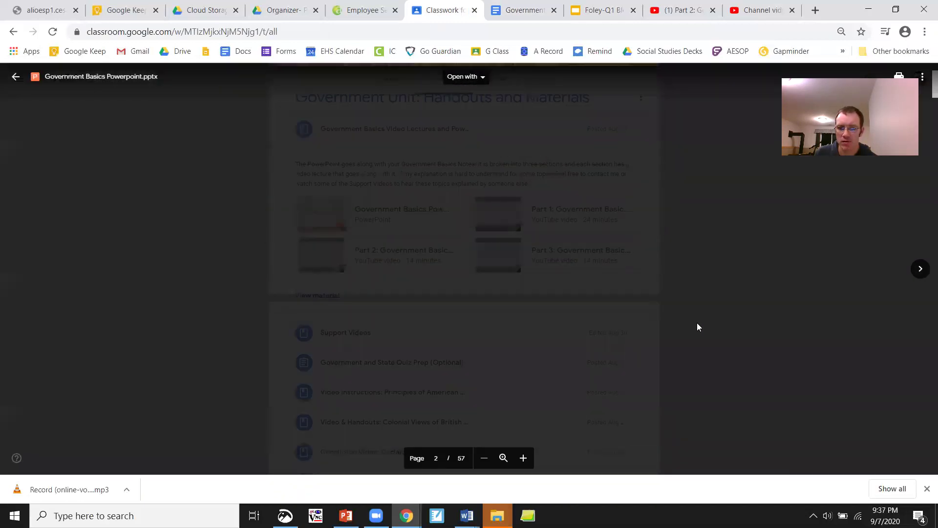
scroll(698, 329, down, 5)
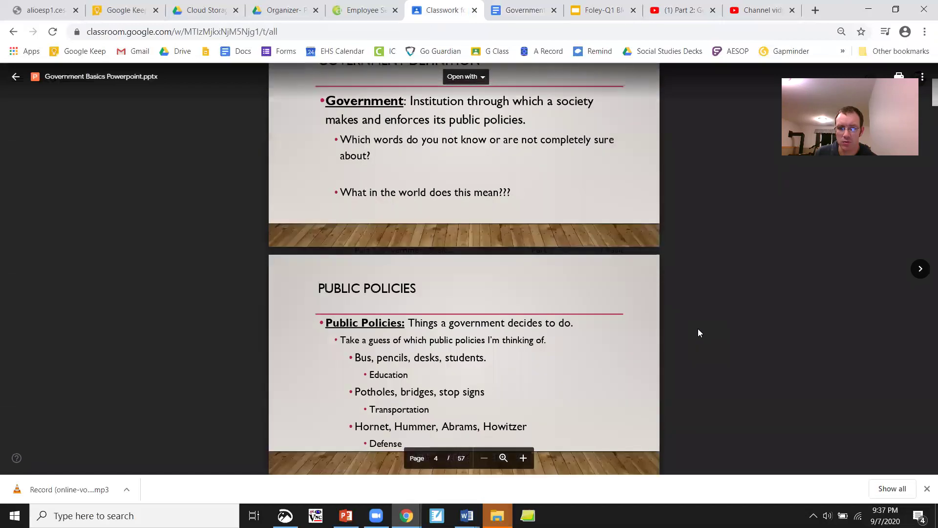
scroll(699, 332, down, 2)
scroll(698, 333, down, 3)
scroll(698, 333, down, 5)
scroll(699, 332, down, 5)
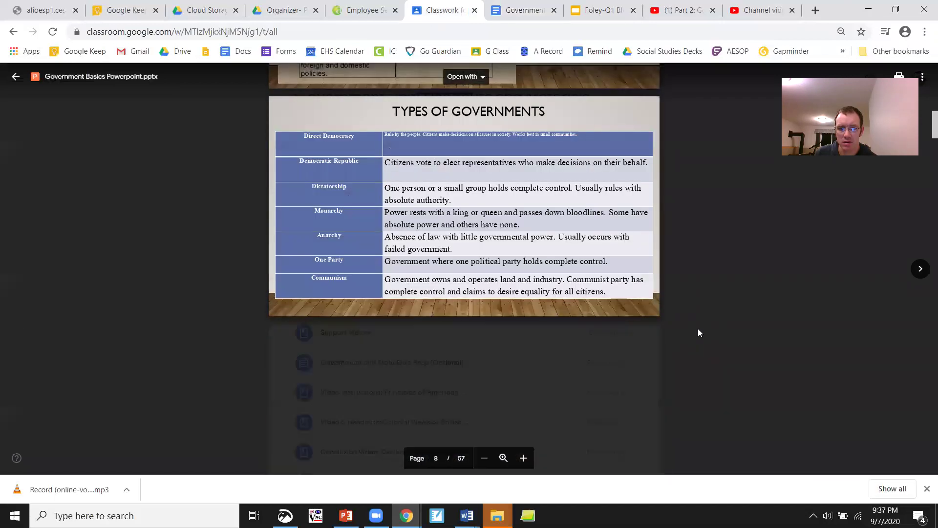
scroll(698, 332, down, 3)
scroll(698, 332, down, 5)
scroll(699, 334, down, 5)
scroll(698, 335, down, 5)
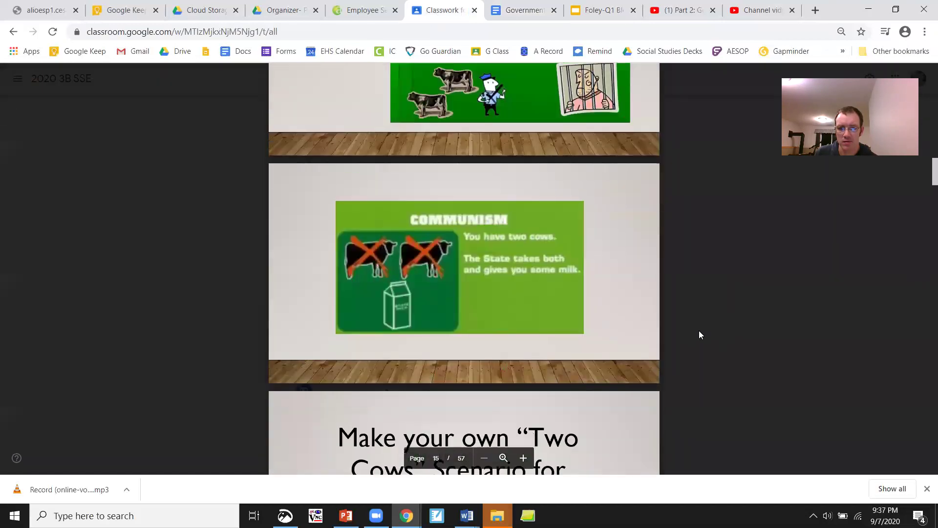
scroll(699, 335, down, 5)
scroll(699, 336, down, 5)
scroll(699, 335, down, 5)
scroll(696, 330, down, 5)
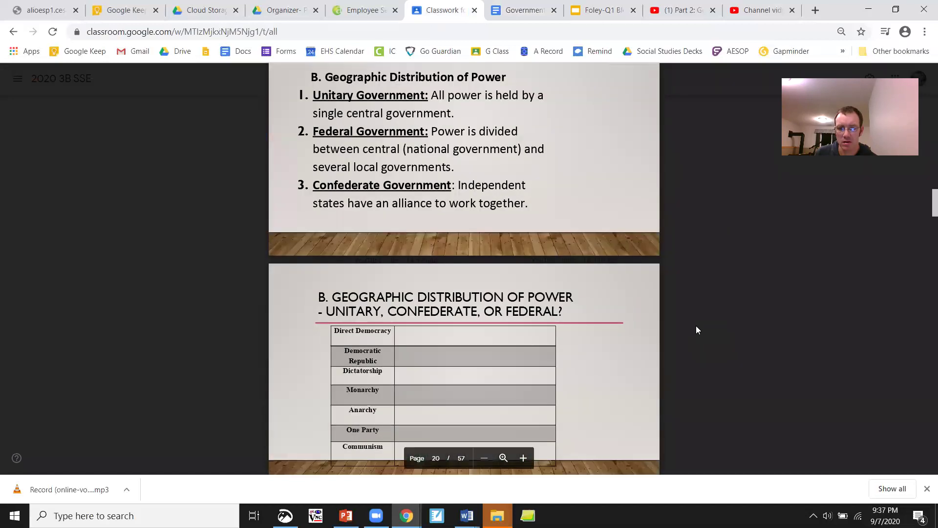
scroll(696, 330, up, 1)
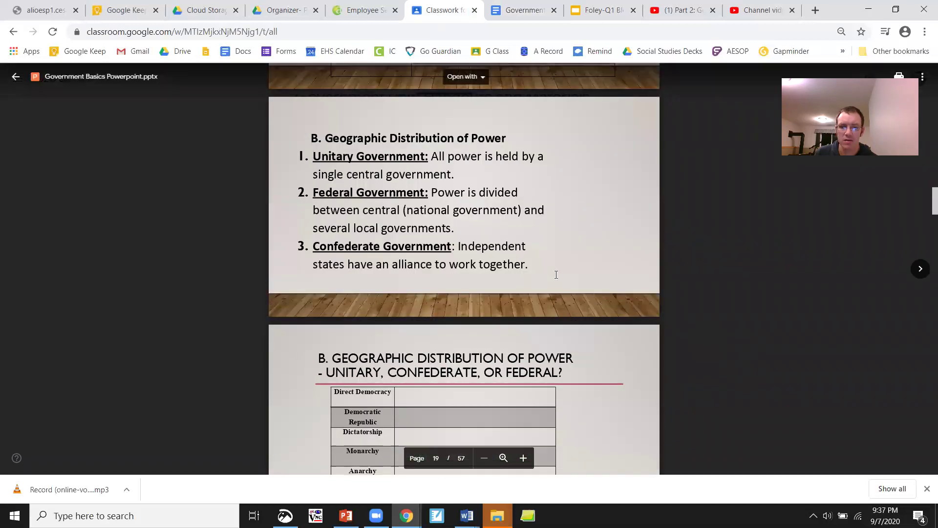
mouse_move(528, 281)
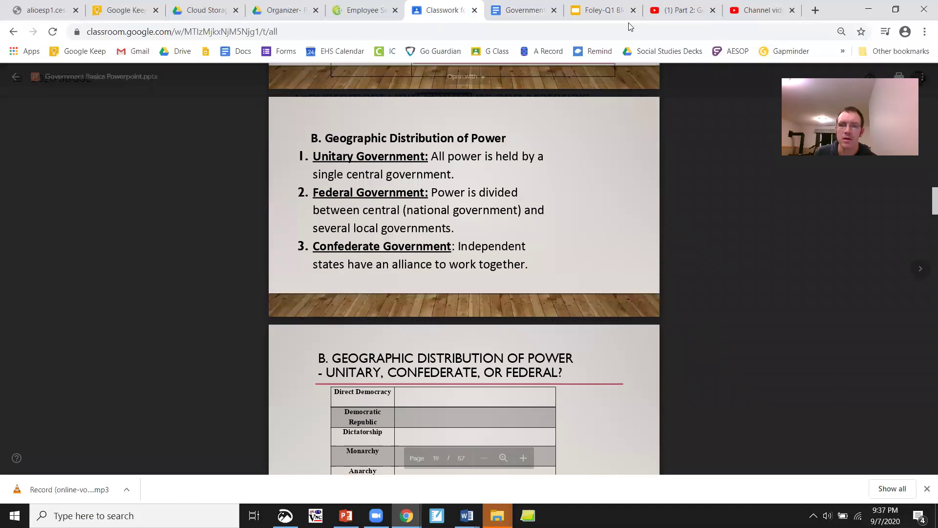
click(519, 14)
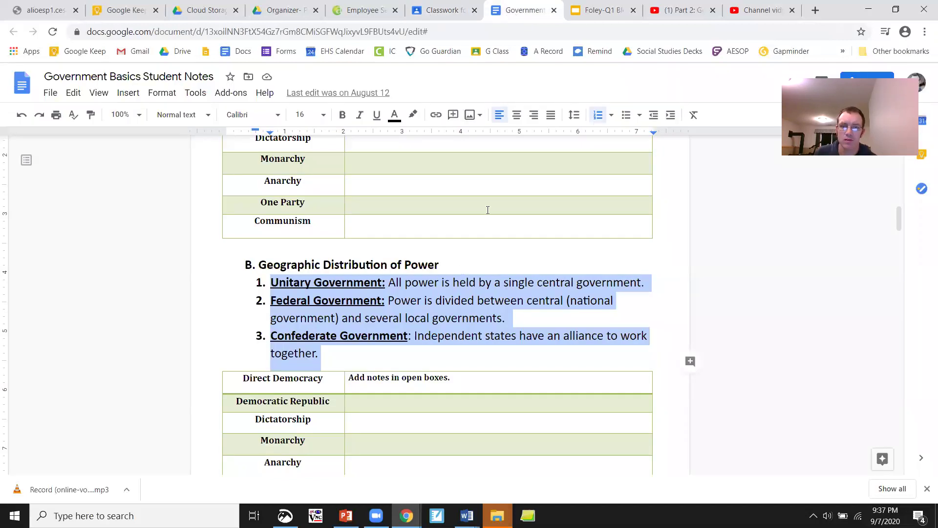
click(442, 11)
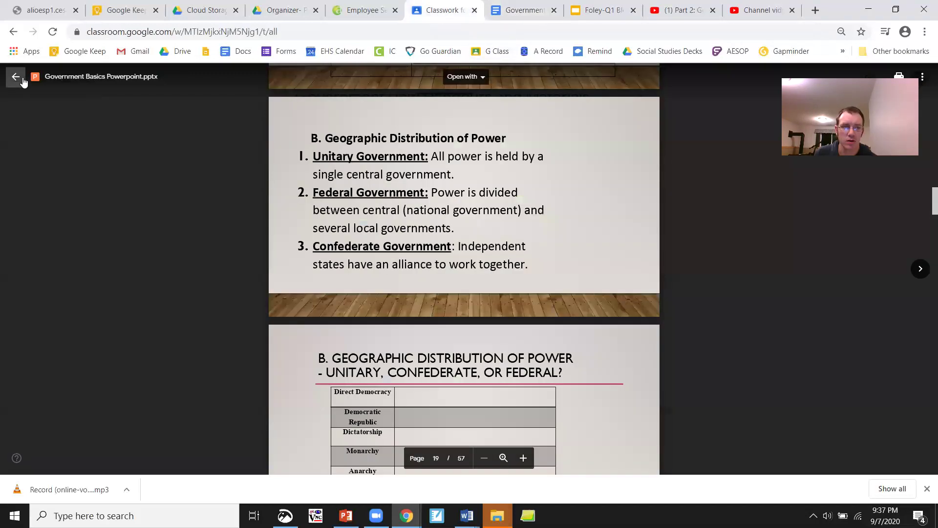
click(16, 78)
scroll(643, 343, down, 1)
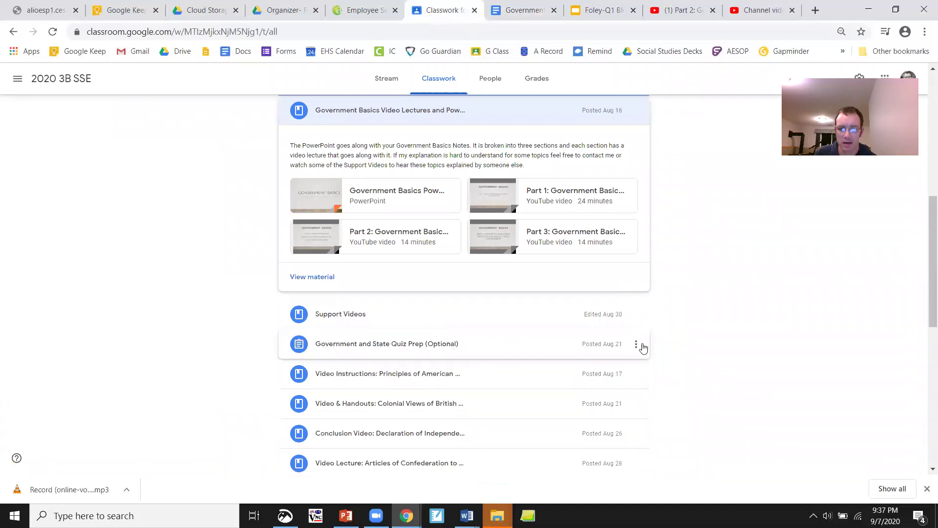
scroll(644, 343, down, 2)
scroll(643, 343, down, 1)
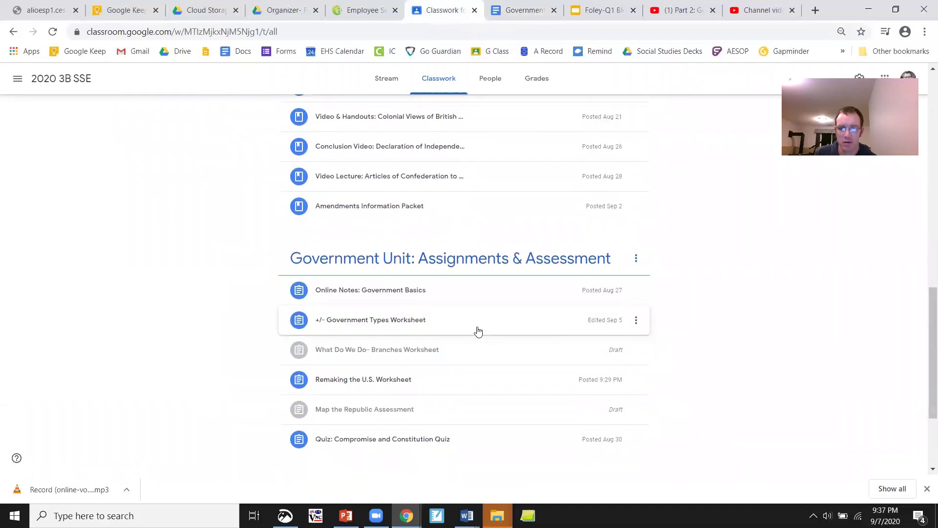
Step: Expand the Remaking the U.S. Worksheet assignment and load its attached Google Doc
click(418, 381)
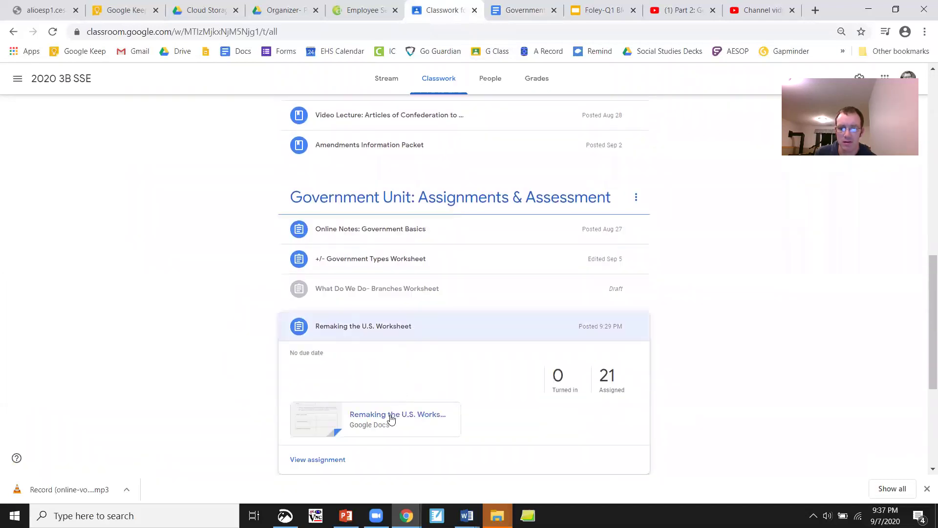
click(389, 423)
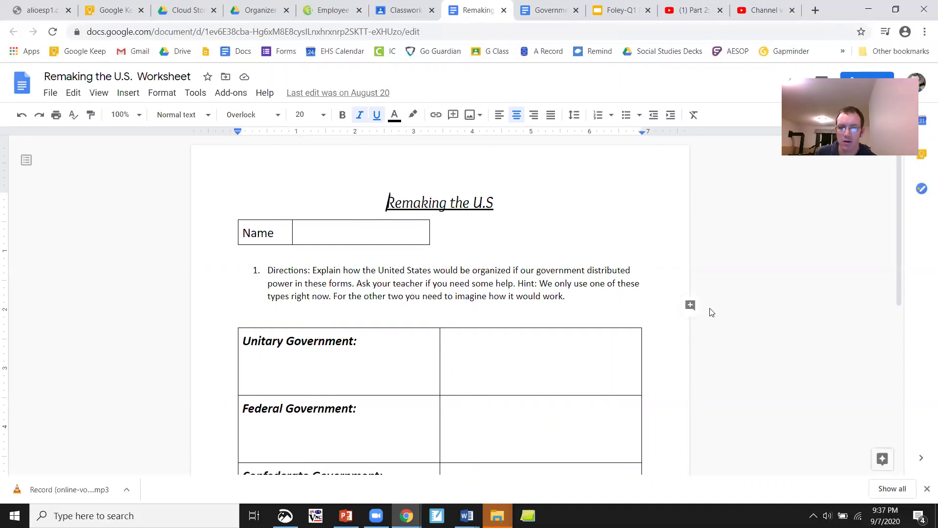
scroll(710, 311, down, 2)
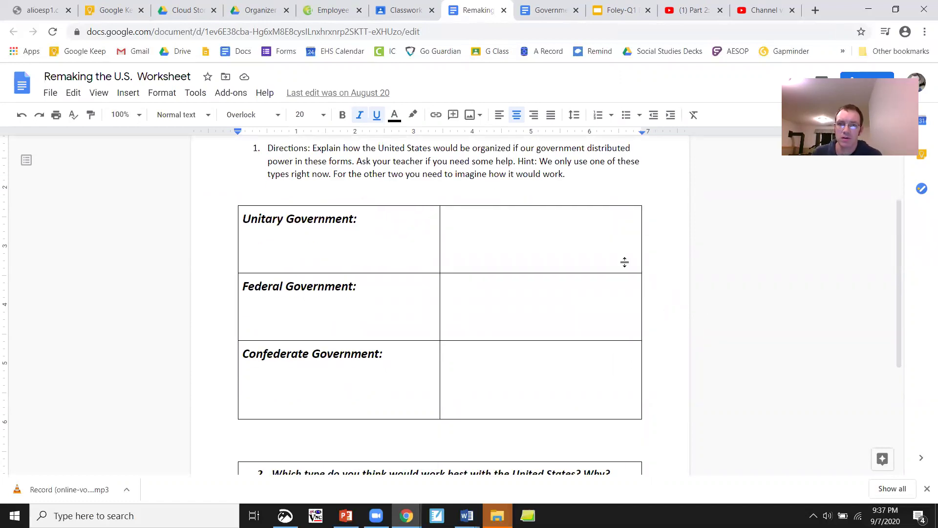
click(559, 17)
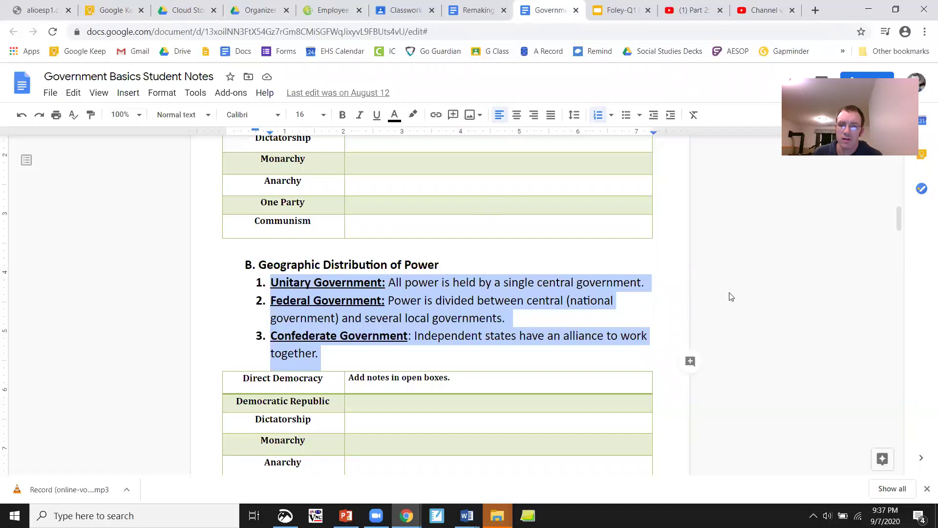
click(689, 286)
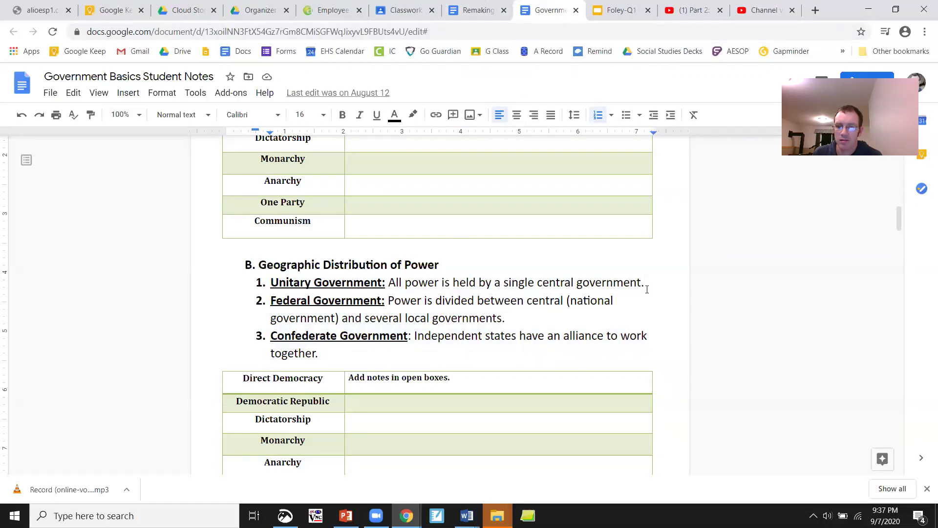
click(481, 10)
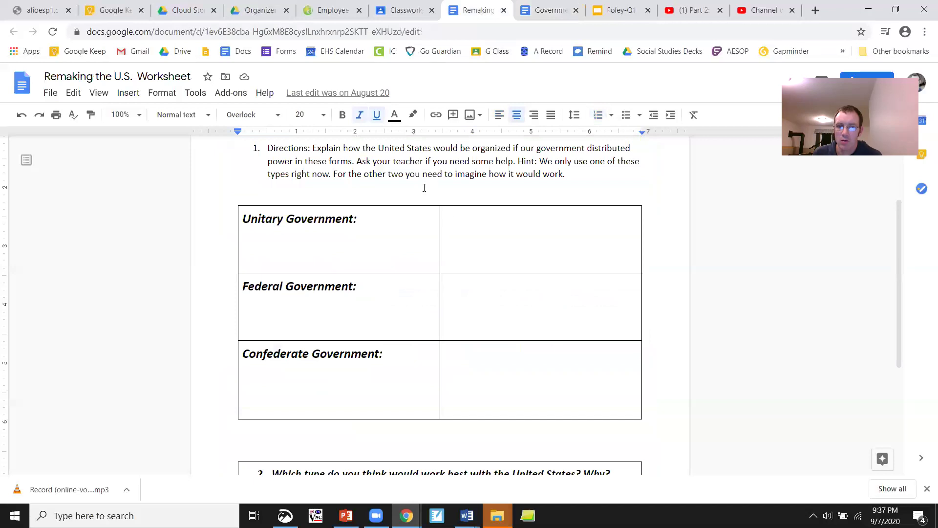
click(469, 230)
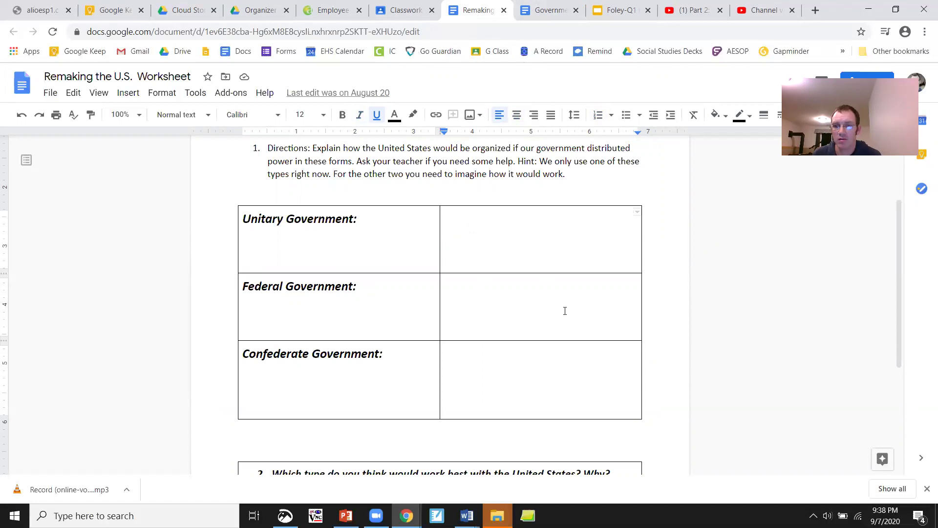
scroll(708, 323, down, 2)
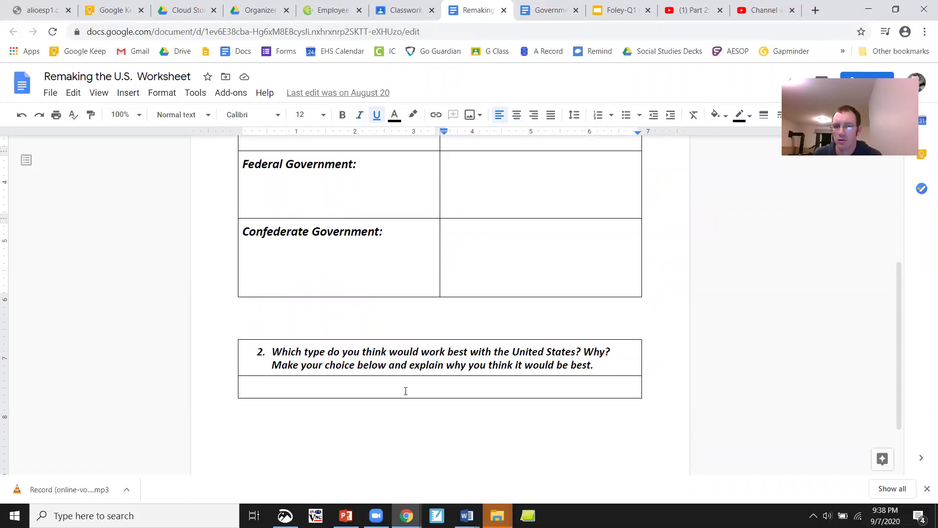
scroll(459, 388, up, 2)
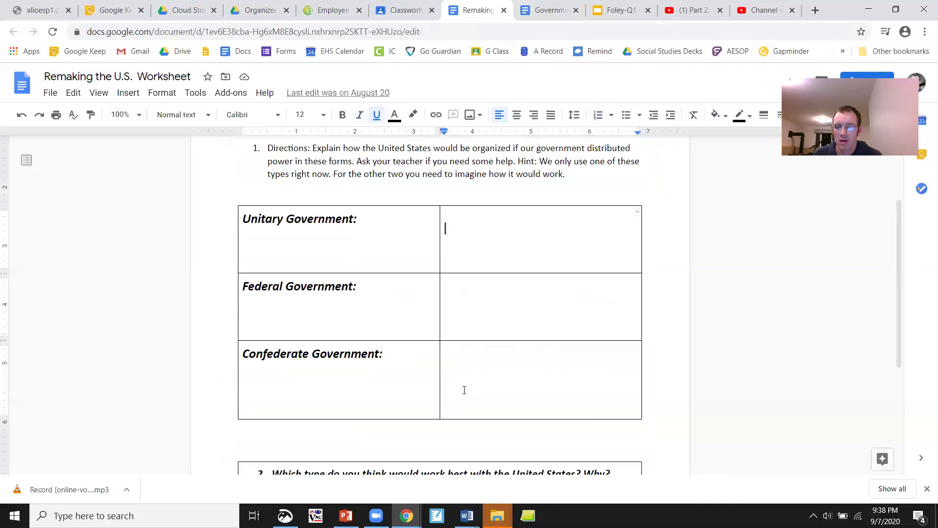
scroll(488, 391, down, 1)
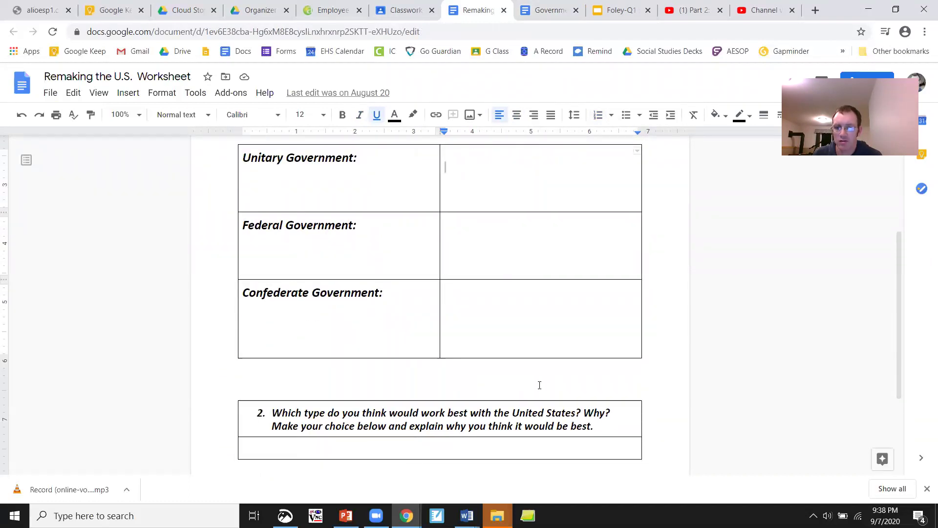
Step: Return to slide 14 of the Foley-Q1 Block 3A deck listing last week's work and the worksheet
click(604, 10)
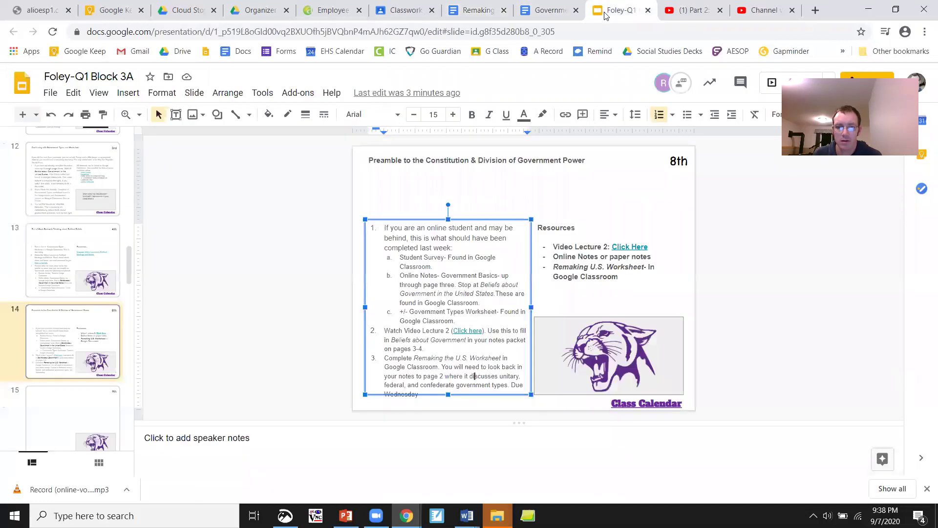